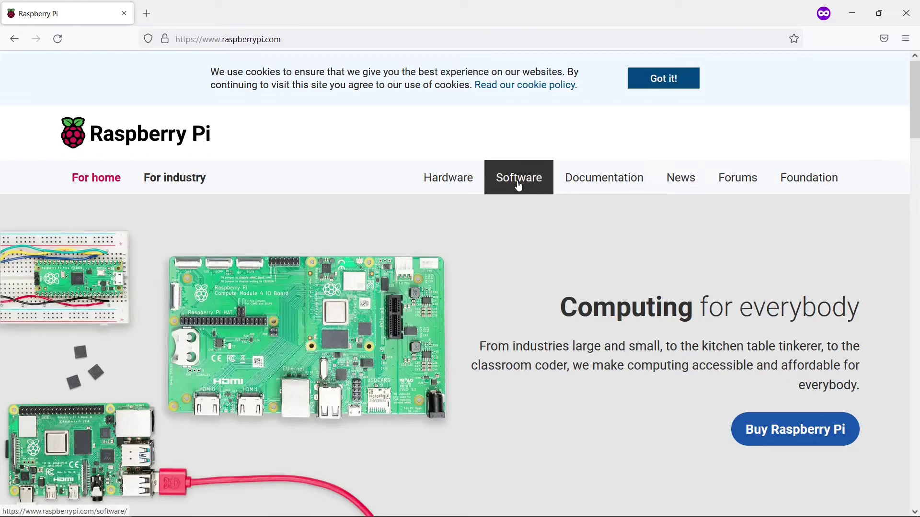
- Download Raspberry Pi Imager for Windows from the Software page, install it, and launch v1.7.2
click(520, 186)
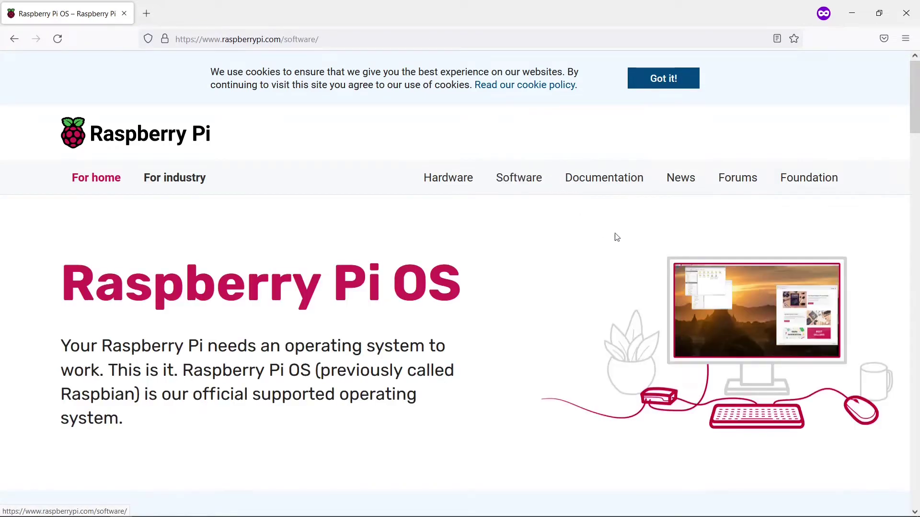
drag(916, 104, 917, 184)
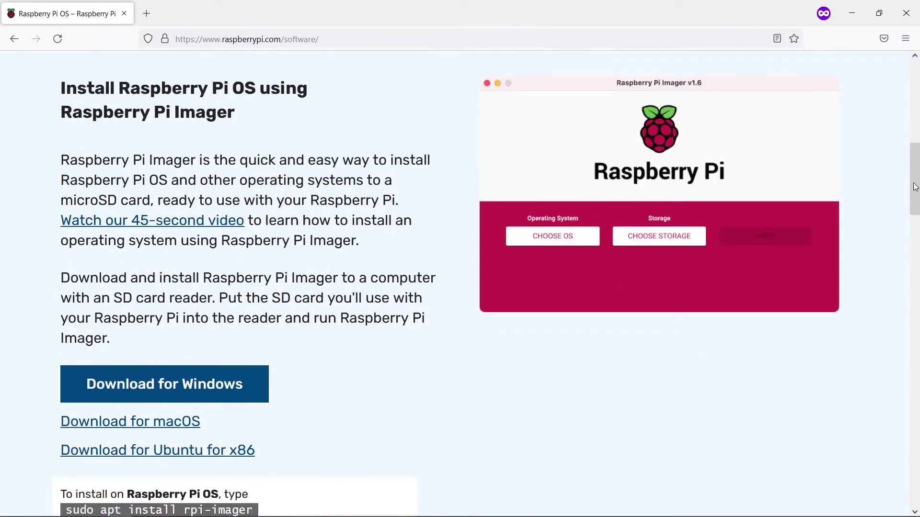
click(225, 386)
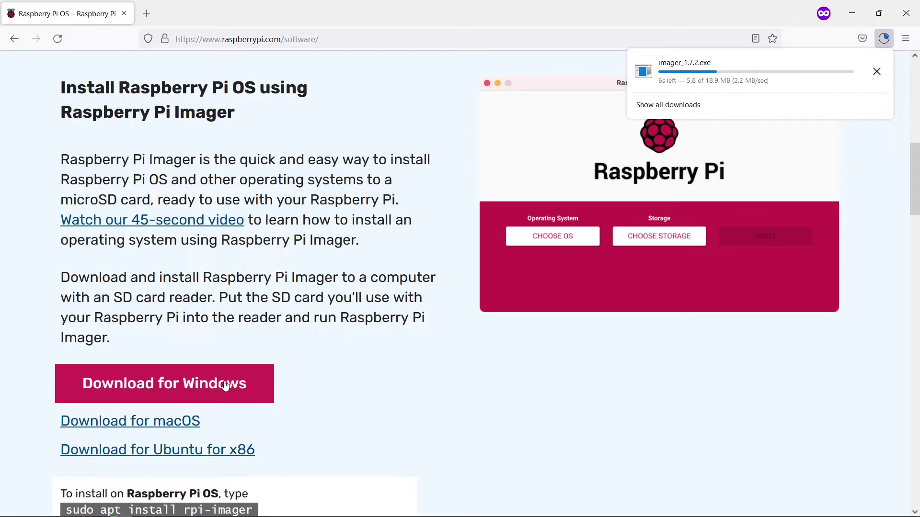
click(728, 62)
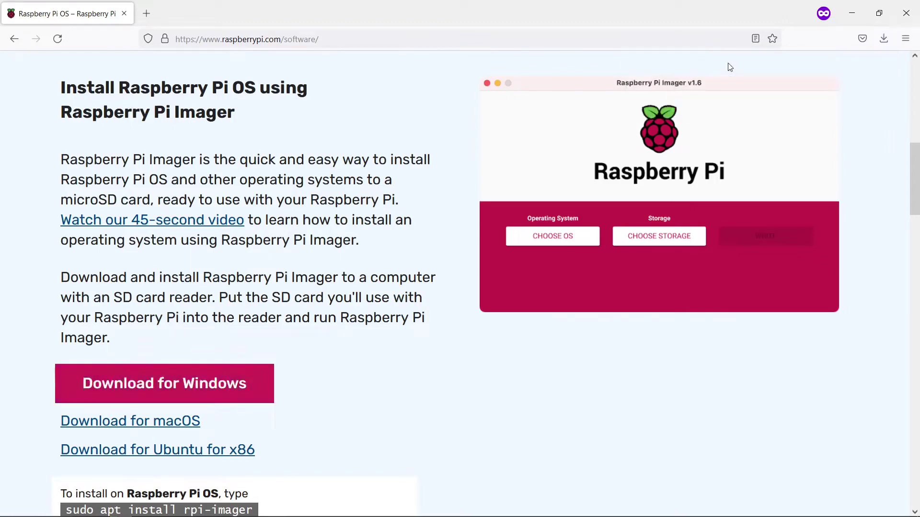
click(527, 361)
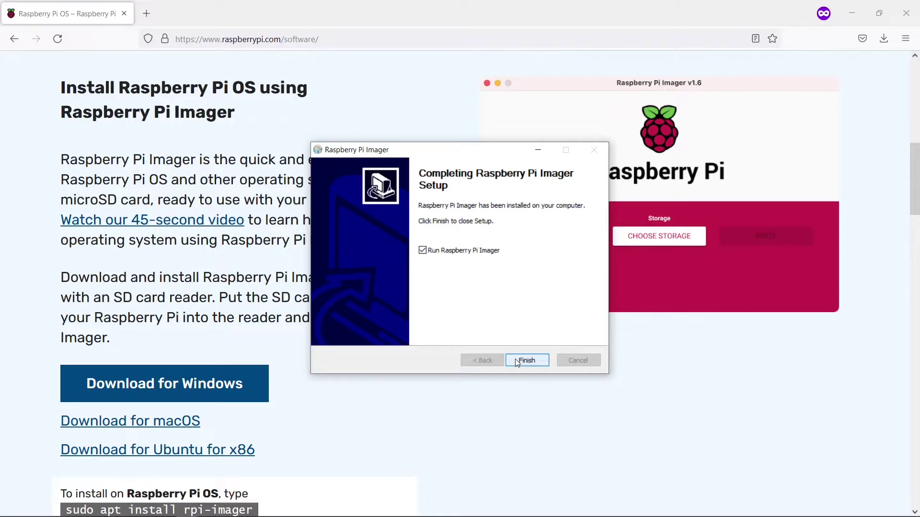
click(517, 363)
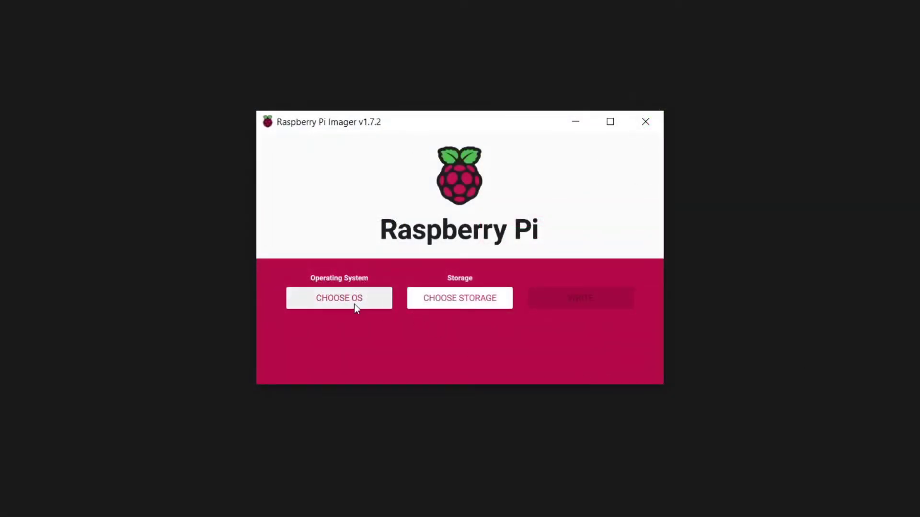
- Select Raspberry Pi OS Lite (32-bit) from the Raspberry Pi OS (other) list
click(354, 304)
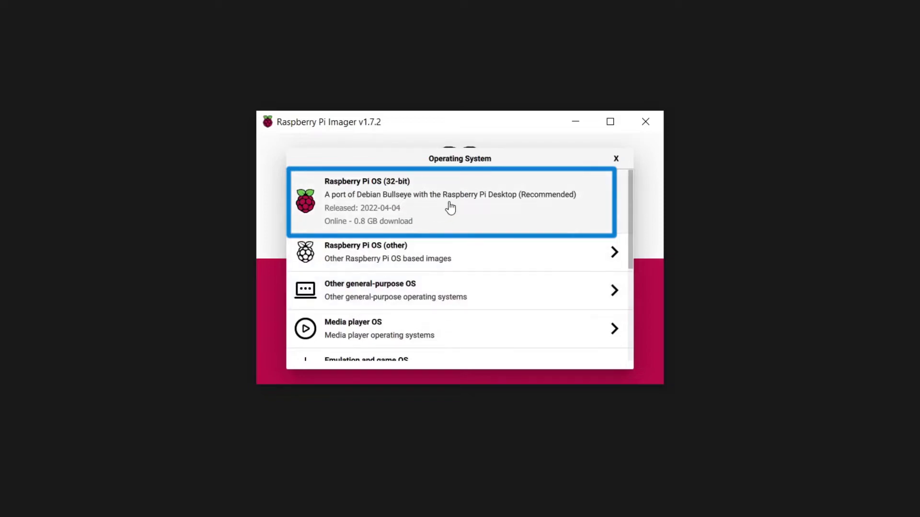
click(448, 263)
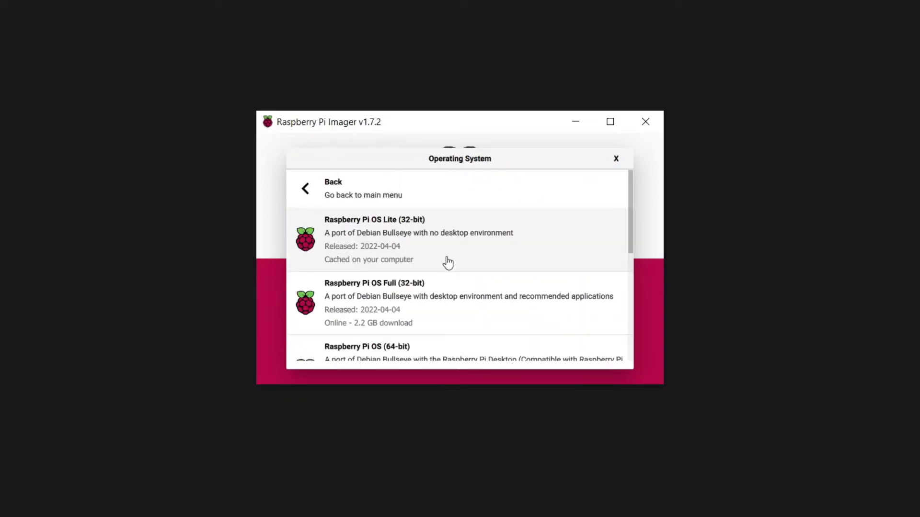
click(433, 258)
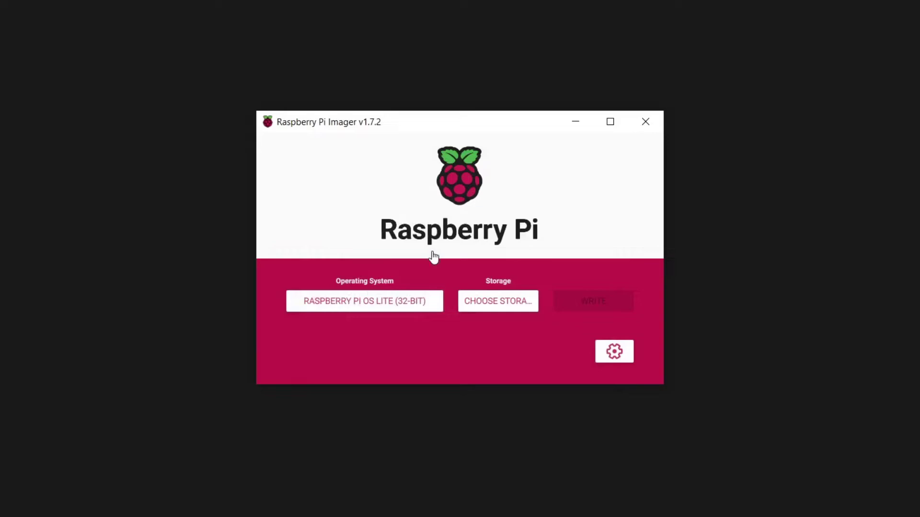
- In Advanced options, enable Set hostname with raspberrypi.local
click(618, 354)
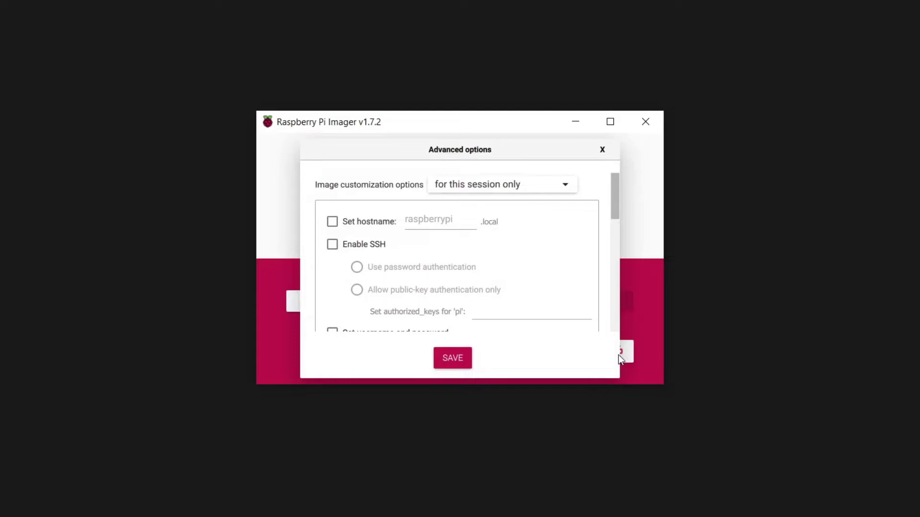
click(333, 222)
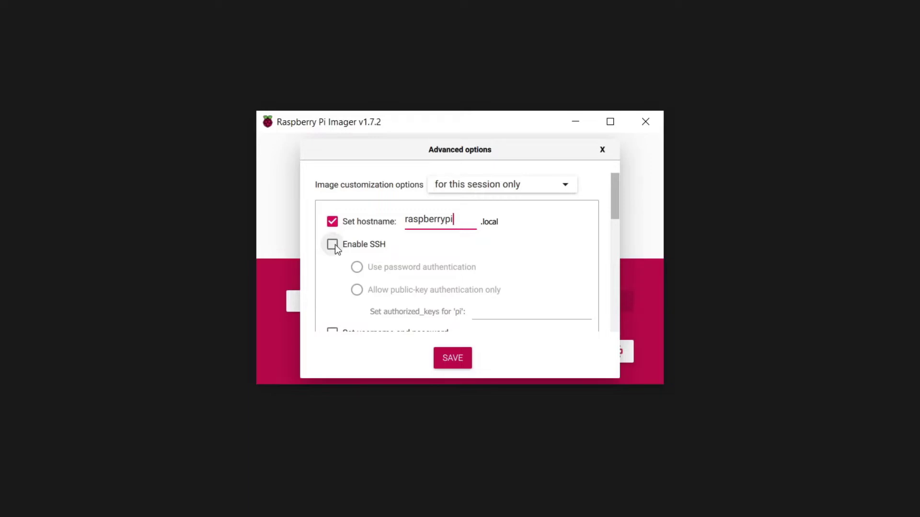
- Enable SSH with password authentication and enter a password for user pi
click(335, 245)
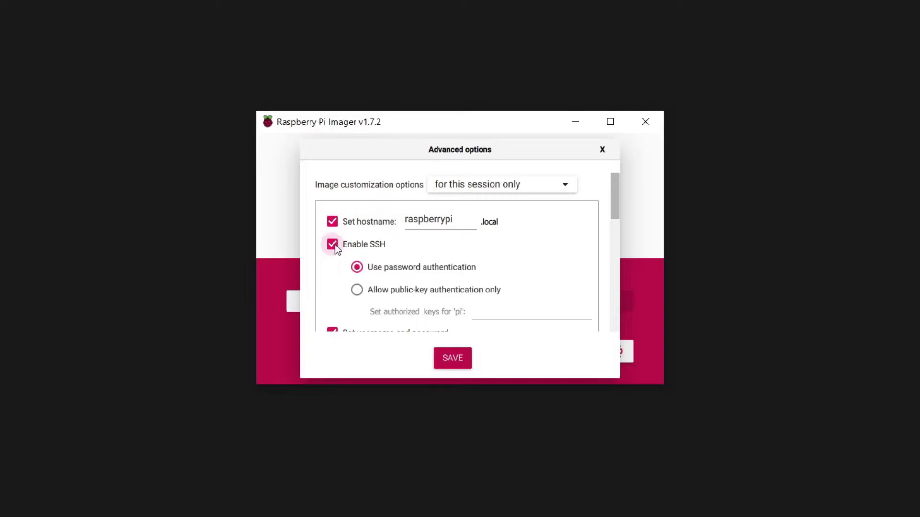
scroll(335, 244, down, 3)
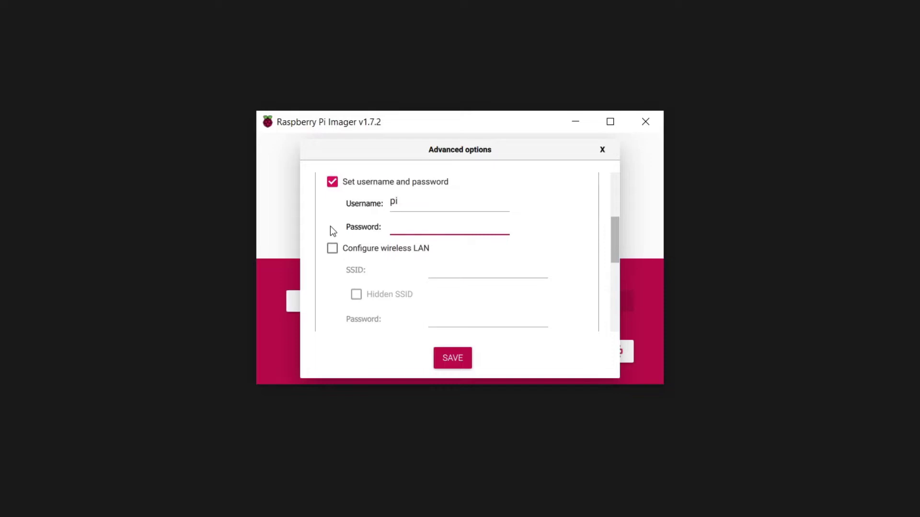
text(***********)
- Enable wireless LAN with SSID ExampleWiFi and its password, with the password hidden
key(Tab)
key(space)
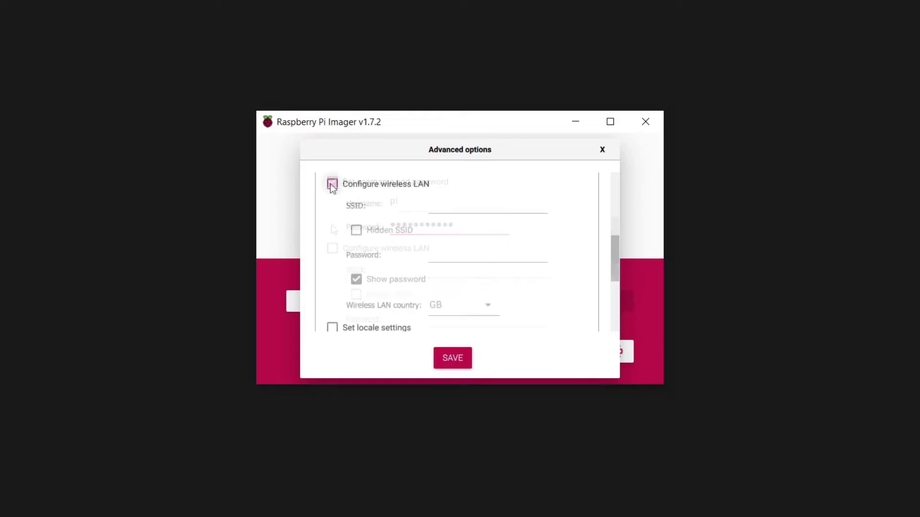
click(356, 277)
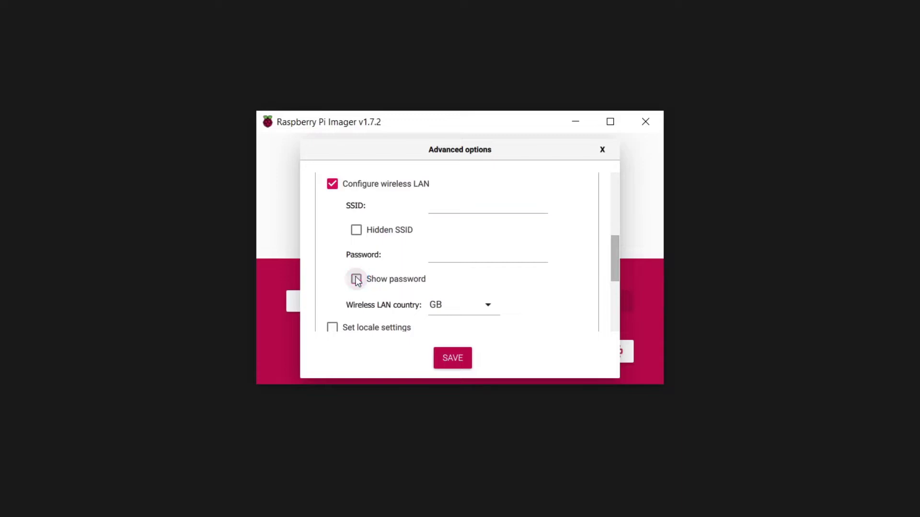
click(448, 210)
text(ExampleWiFi)
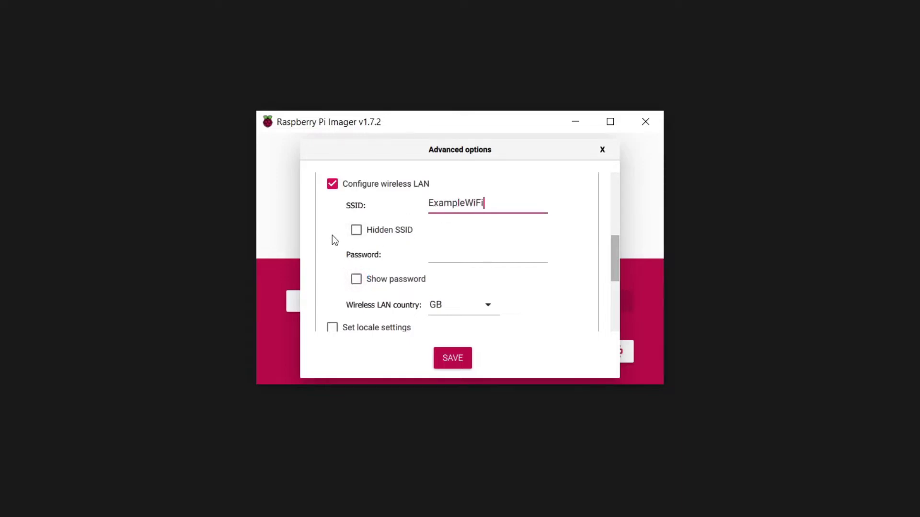
click(451, 252)
text(•••••••••)
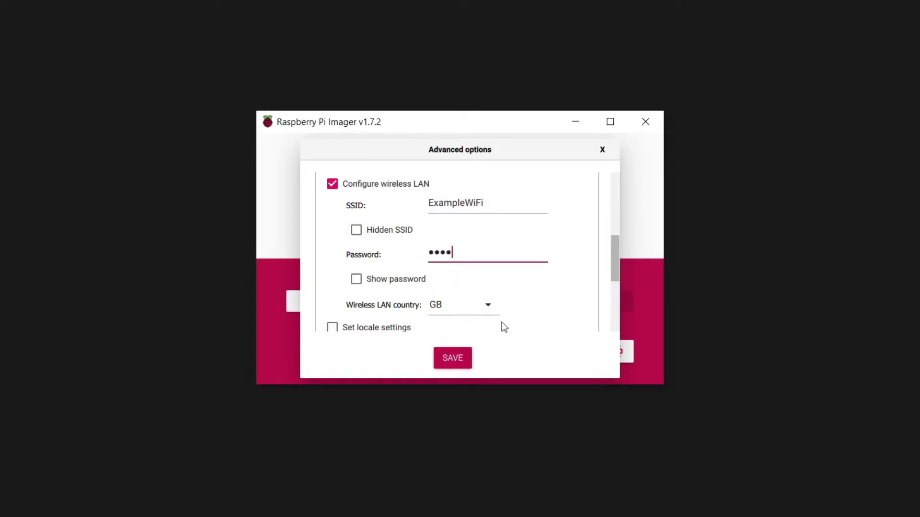
text(•)
- Clear the Wi-Fi country field and look up 'alpha 2 country codes', opening the Country Codes List
click(450, 302)
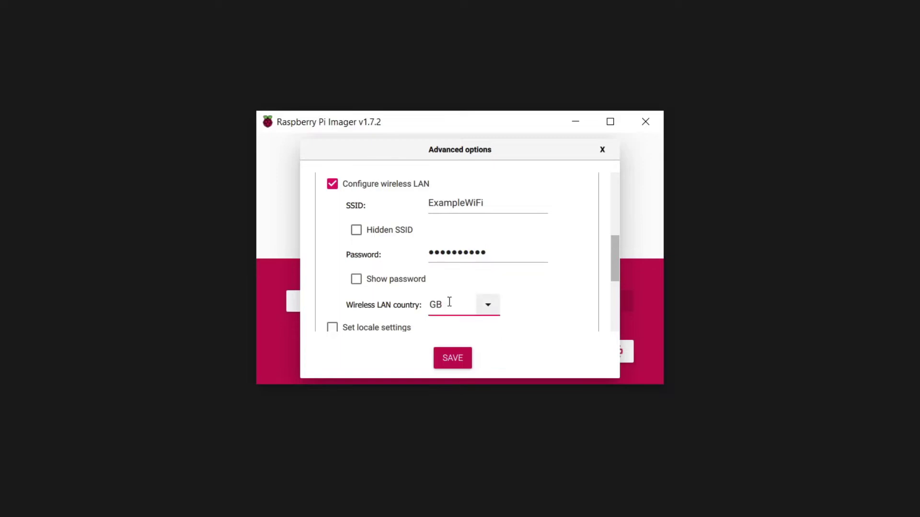
text(alpha 2 country codes)
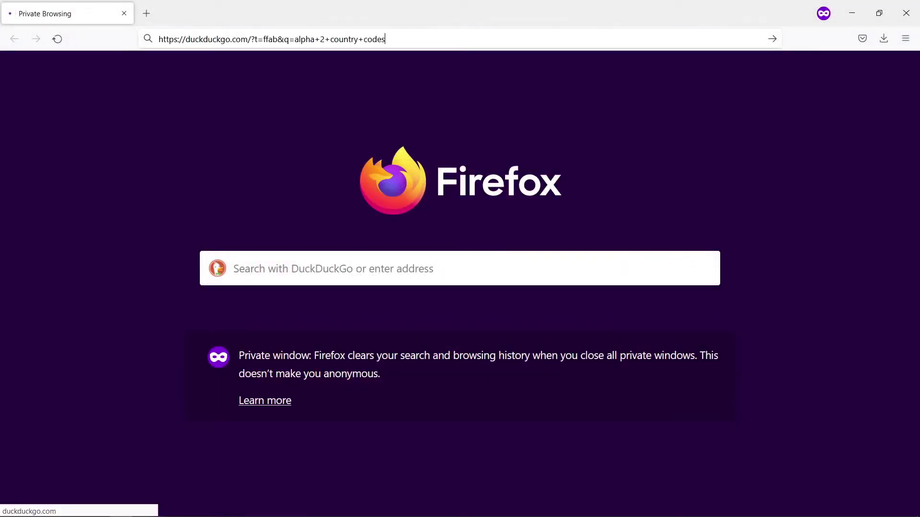
key(Return)
click(407, 205)
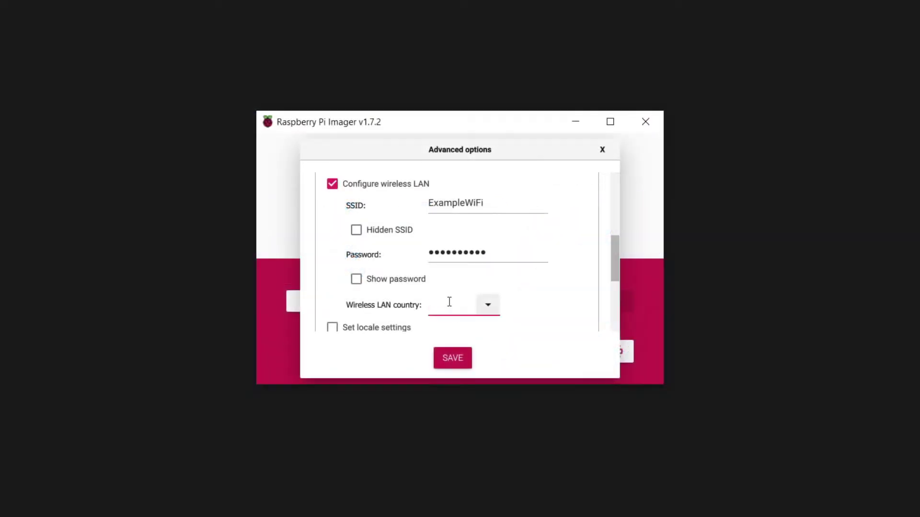
- Enter CA as the wireless LAN country code
text(CA)
- Enable locale settings with time zone America/Toronto and keyboard layout us
scroll(449, 302, down, 3)
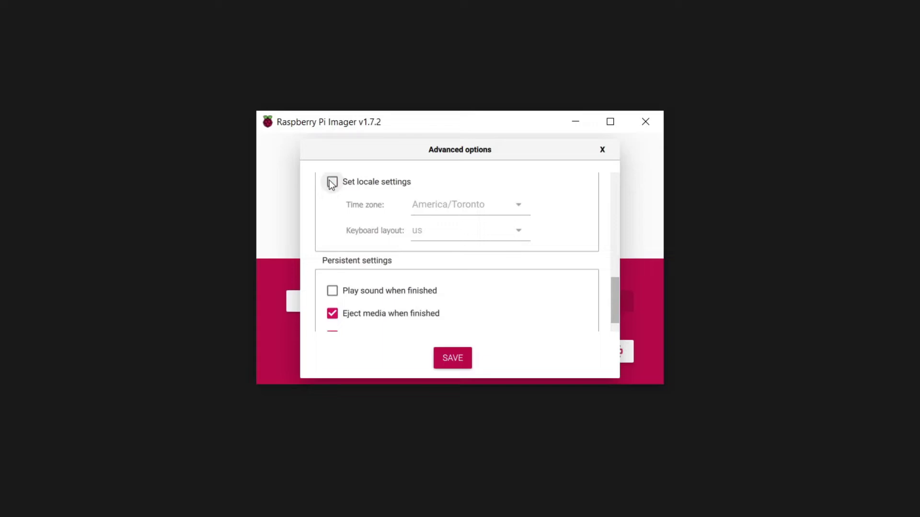
click(332, 183)
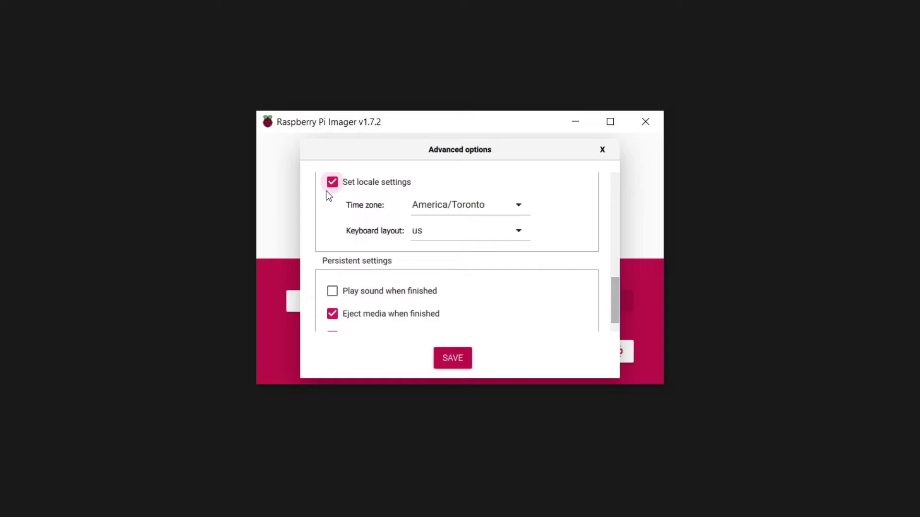
- Turn off Eject media when finished, save the advanced options, and bring up the storage list
click(332, 314)
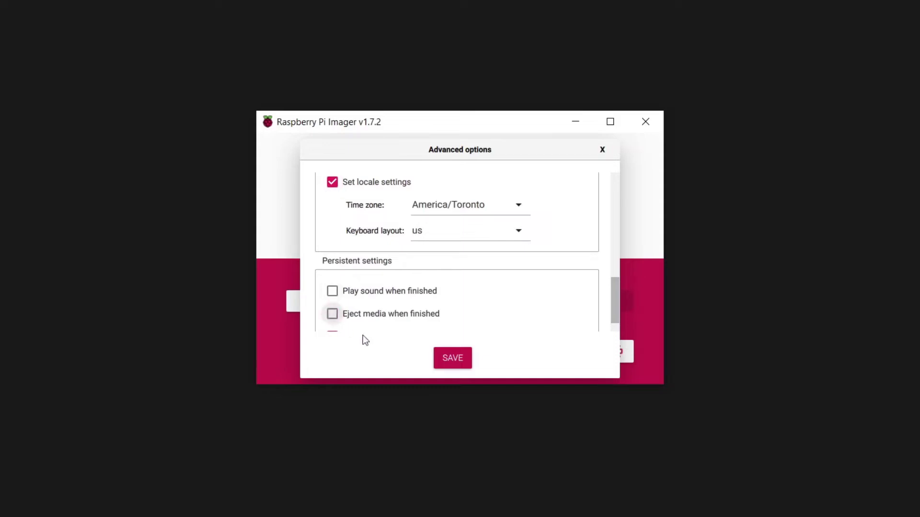
click(453, 362)
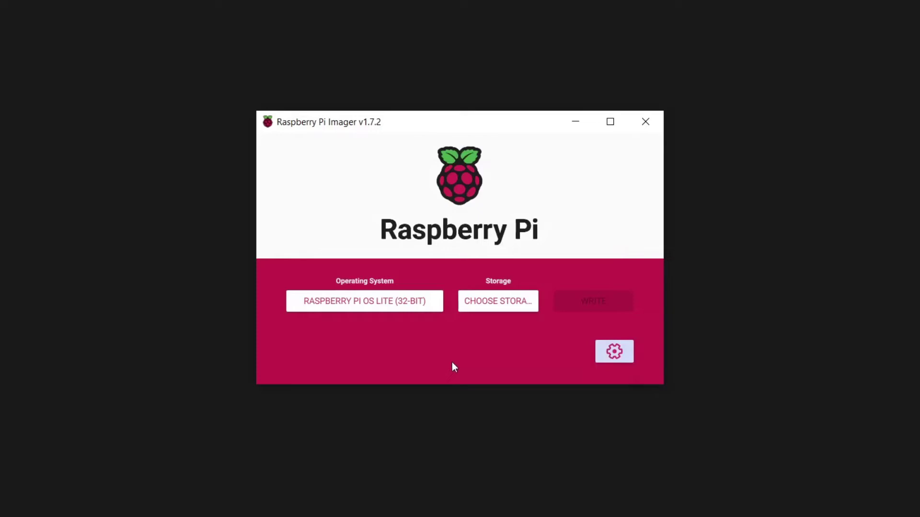
click(504, 306)
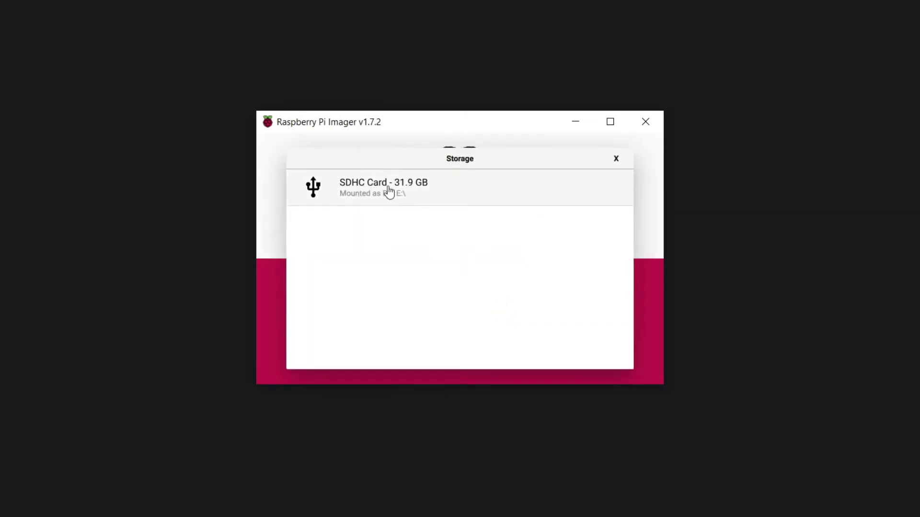
- Write the OS image to the 31.9 GB SDHC card, confirming the erase warning
click(389, 191)
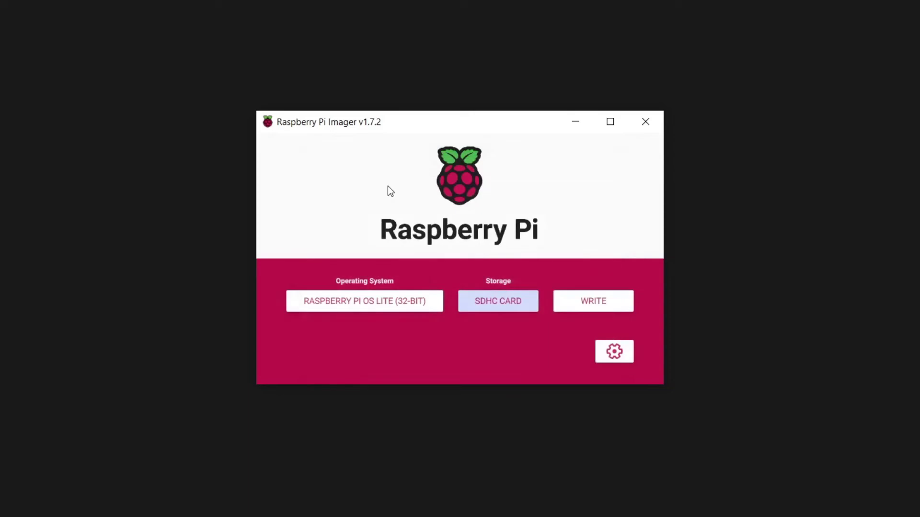
click(588, 300)
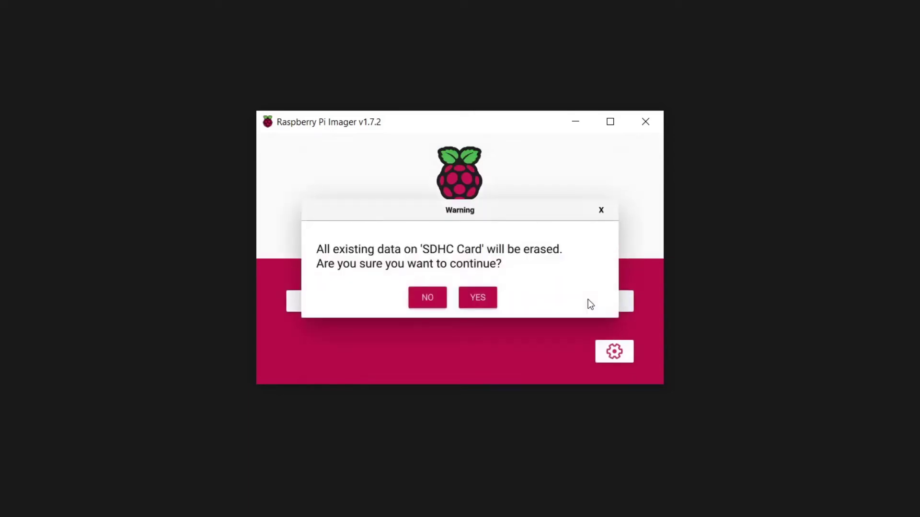
click(476, 295)
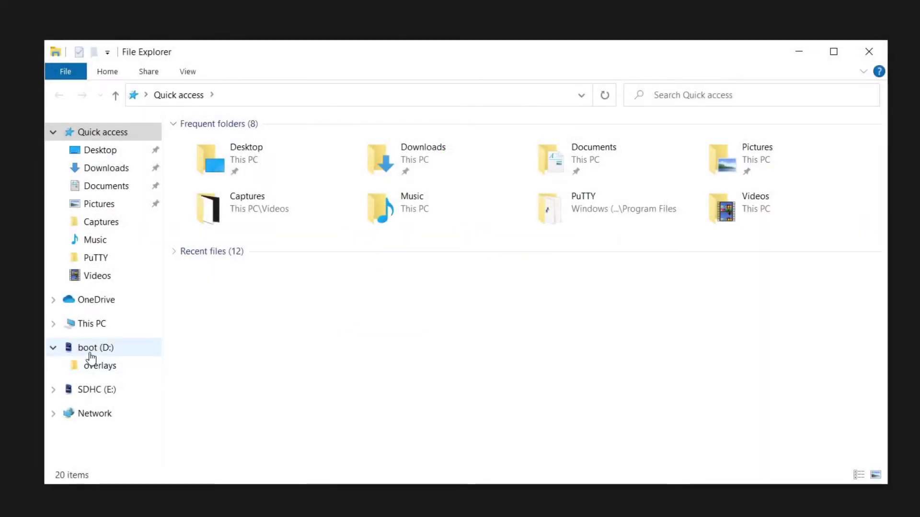
- Open the boot (D:) drive and review its properties
click(92, 354)
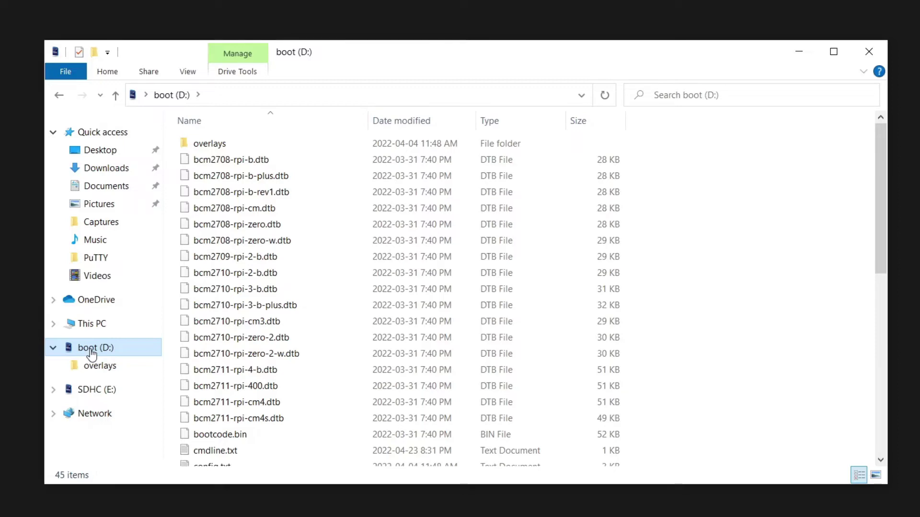
right_click(92, 353)
click(139, 335)
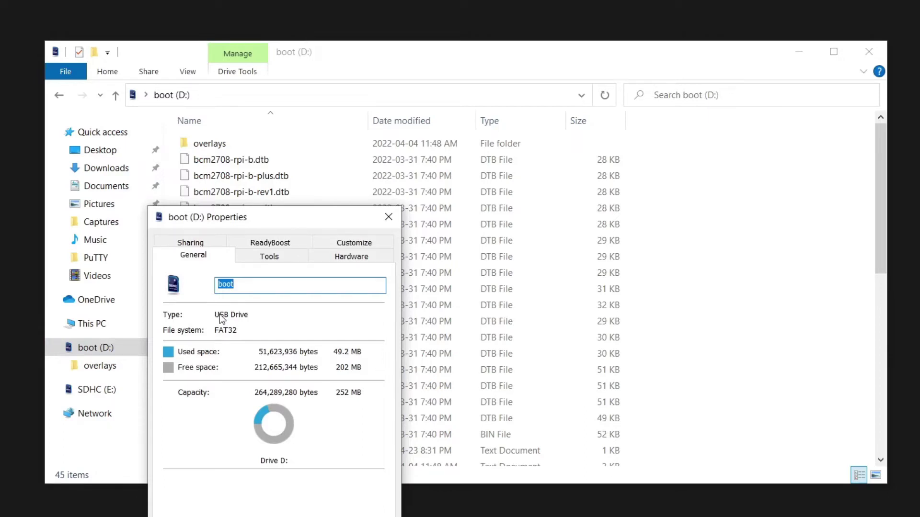
key(Escape)
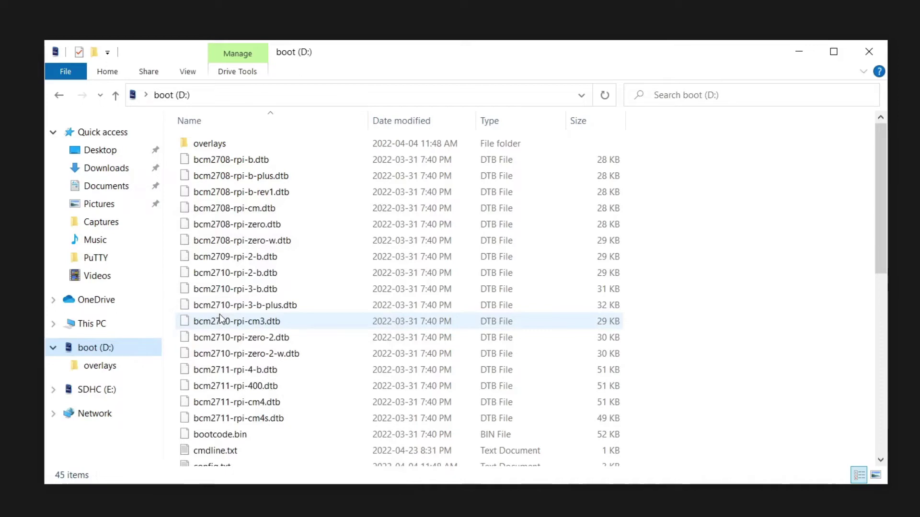
- Decline formatting drive E:, dismiss its error, and eject the boot (D:) drive
click(97, 391)
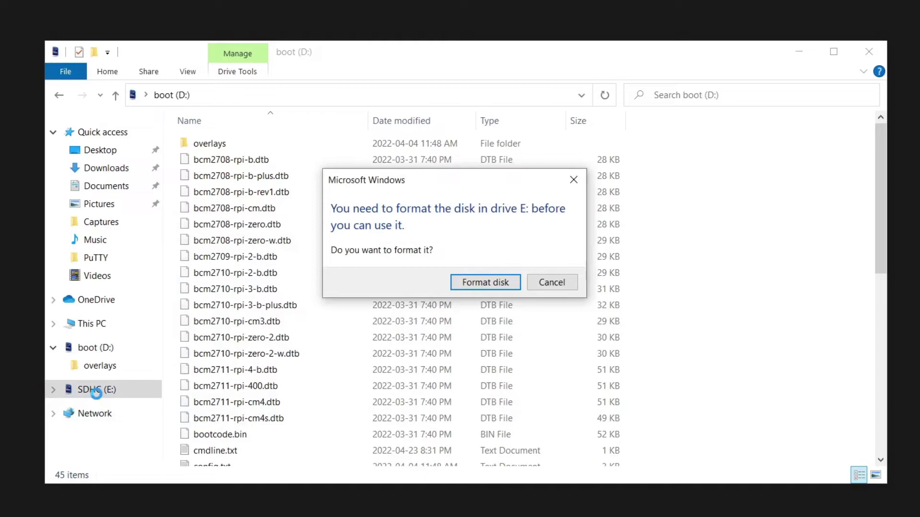
click(543, 283)
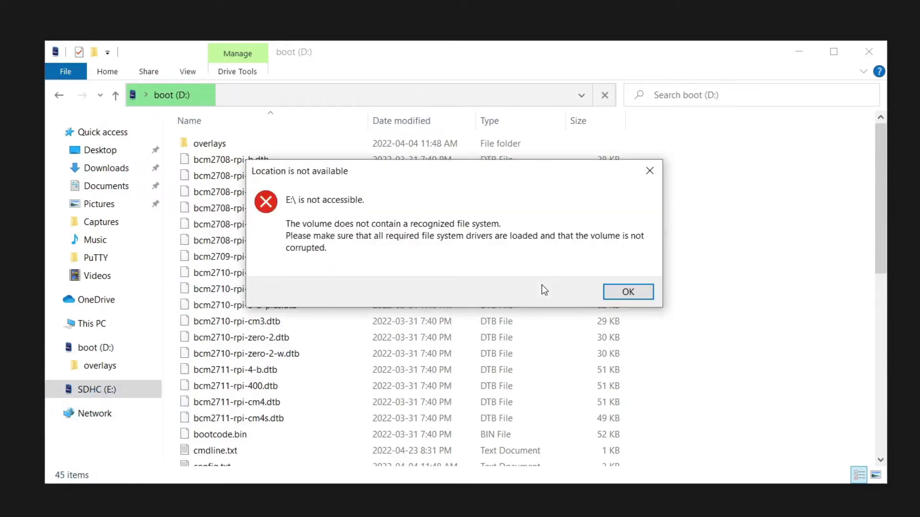
click(629, 293)
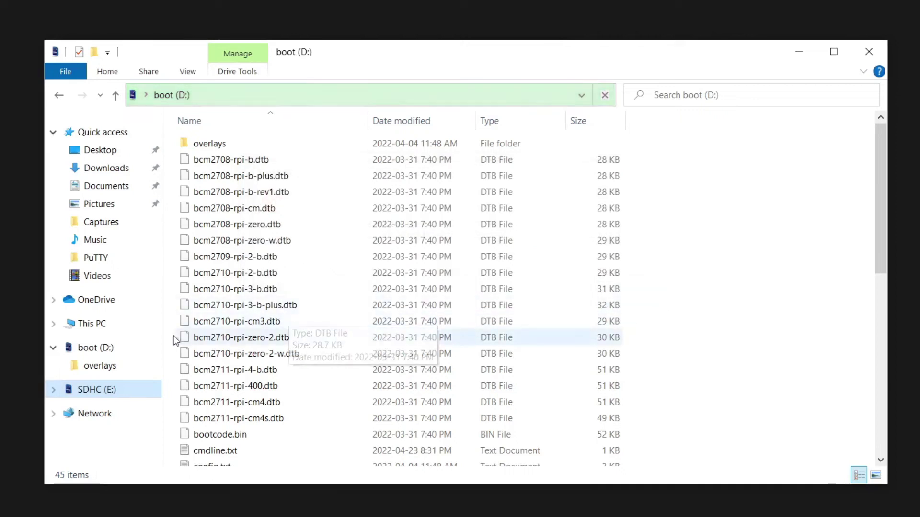
right_click(96, 350)
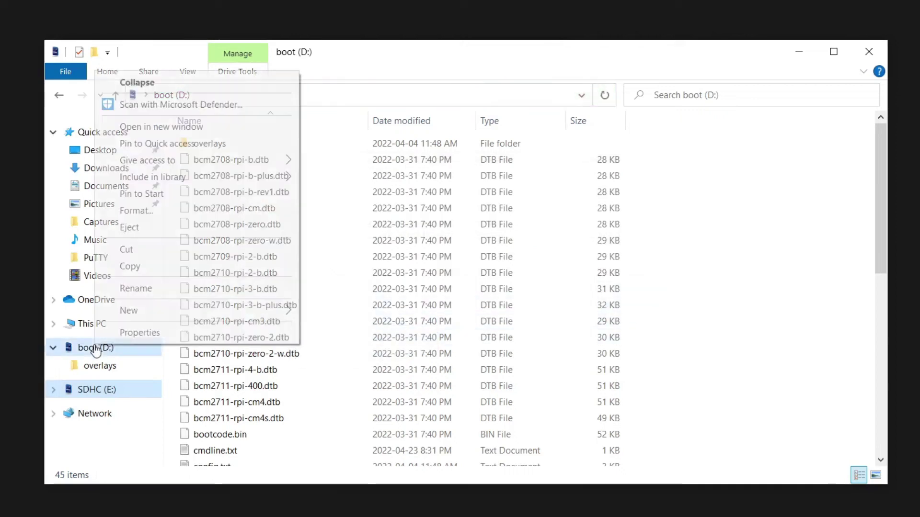
click(163, 230)
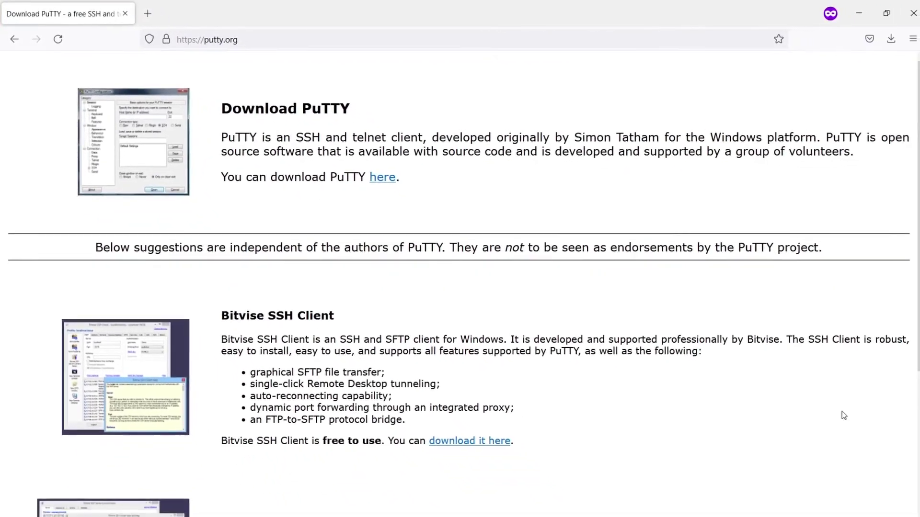
- Go to PuTTY's 0.76 latest-release download page from the putty.org 'here' link
click(378, 177)
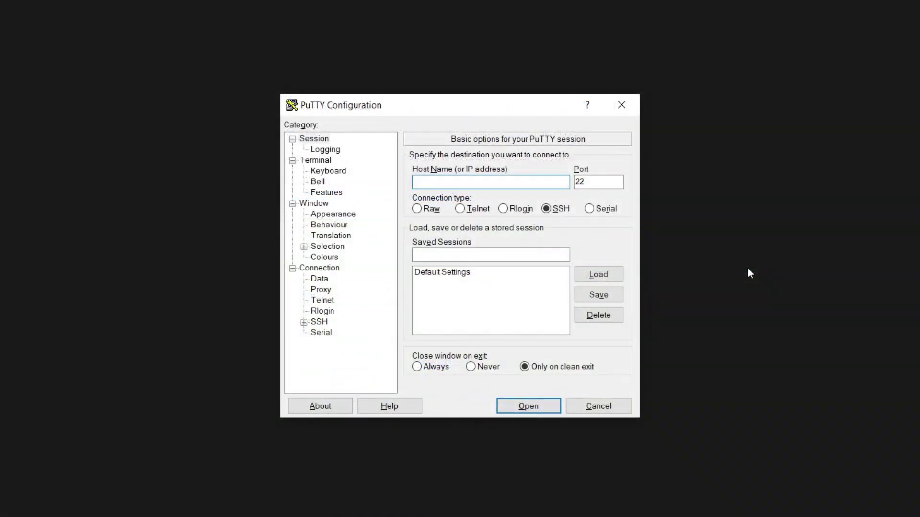
- Connect PuTTY to raspberrypi.local over SSH on port 22
text(raspb)
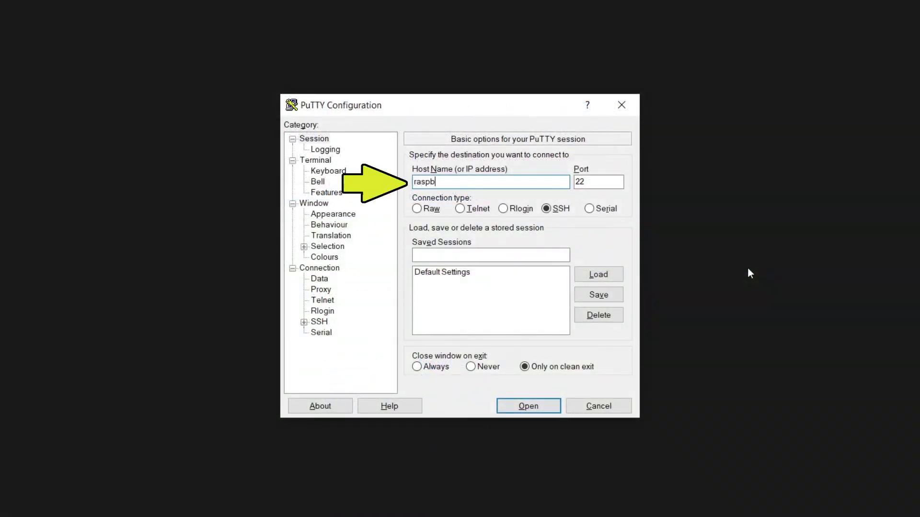
text(errypi.local)
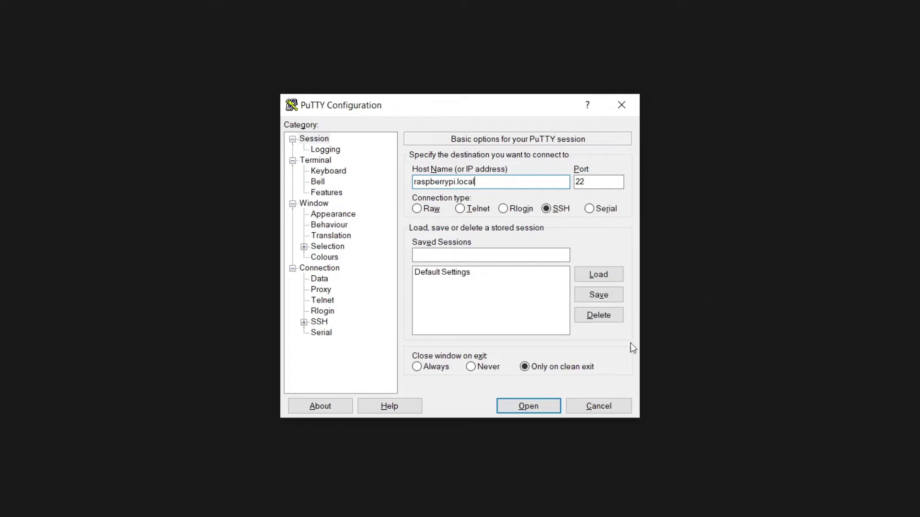
click(534, 405)
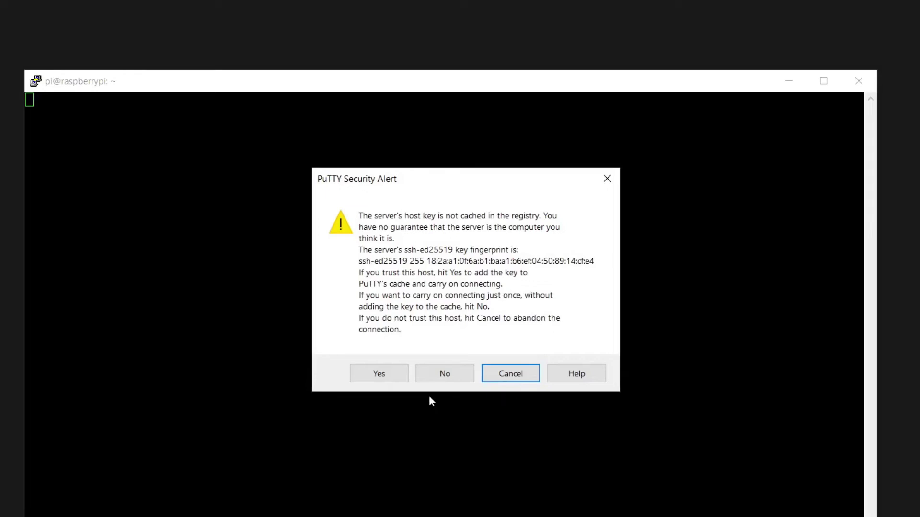
- Accept the Pi's host key, then log in as pi with the account password
click(387, 376)
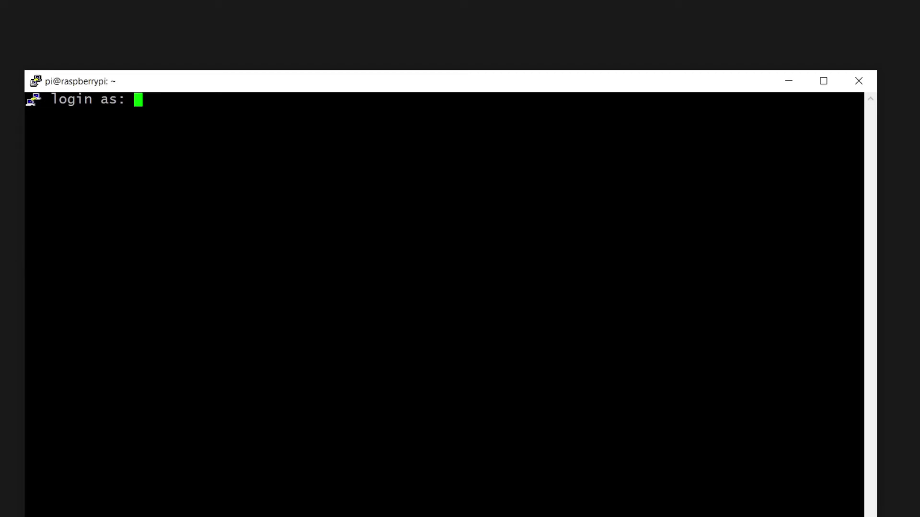
text(pi)
key(Return)
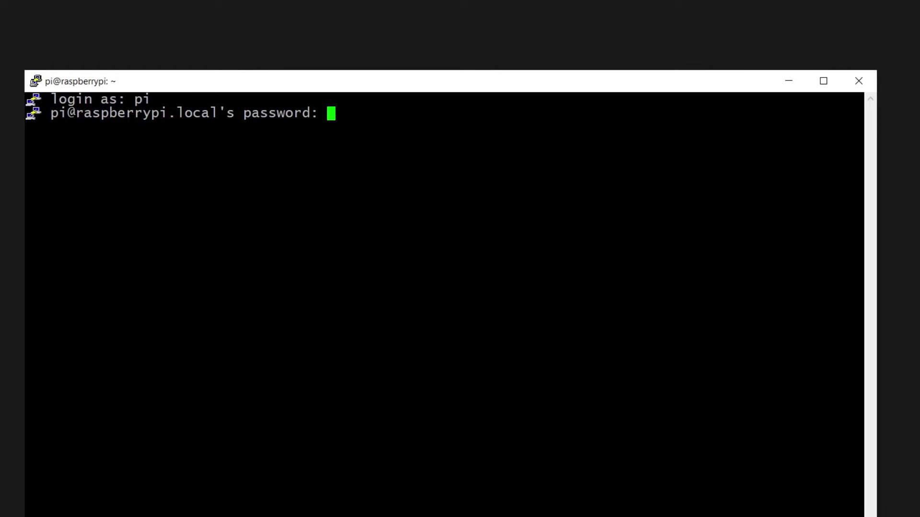
key(Return)
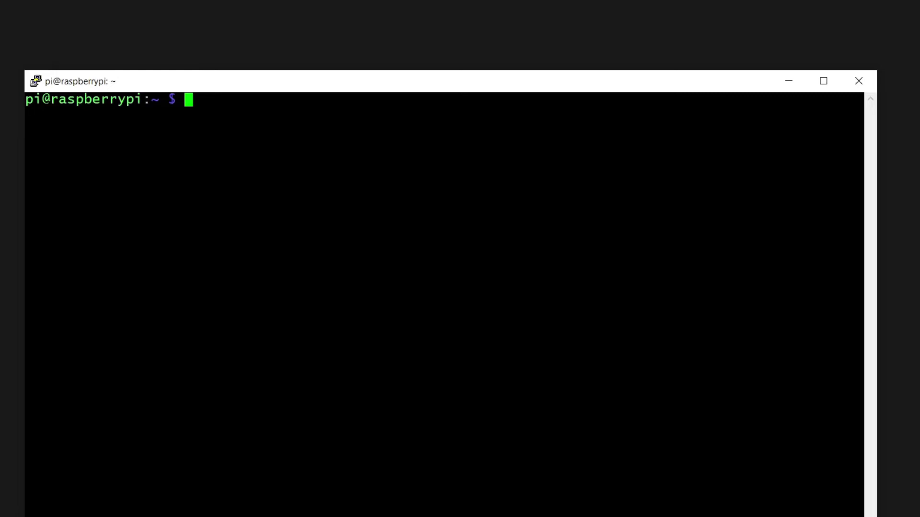
click(858, 83)
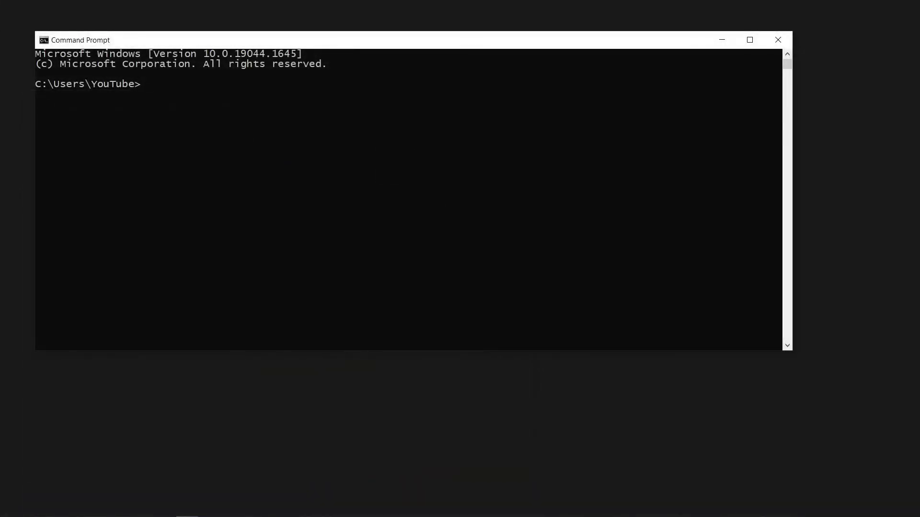
text(ssh pi@raspberrypi.local)
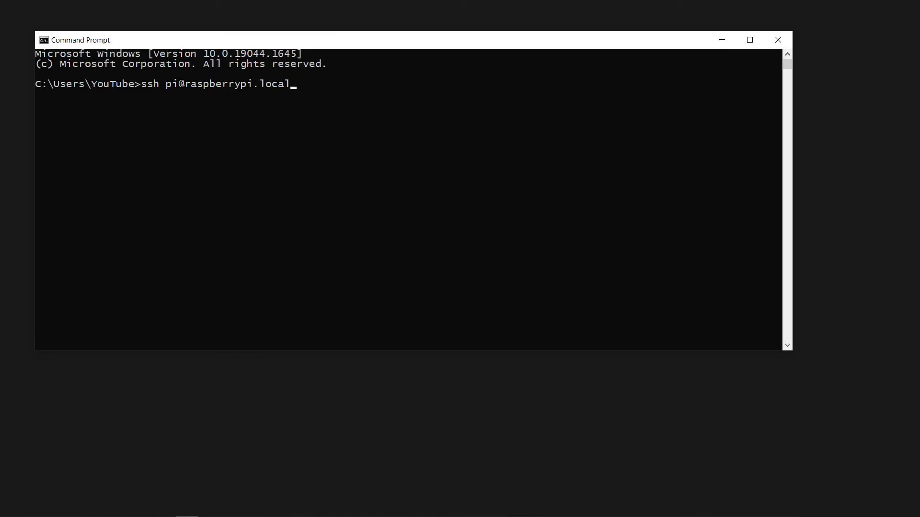
key(Return)
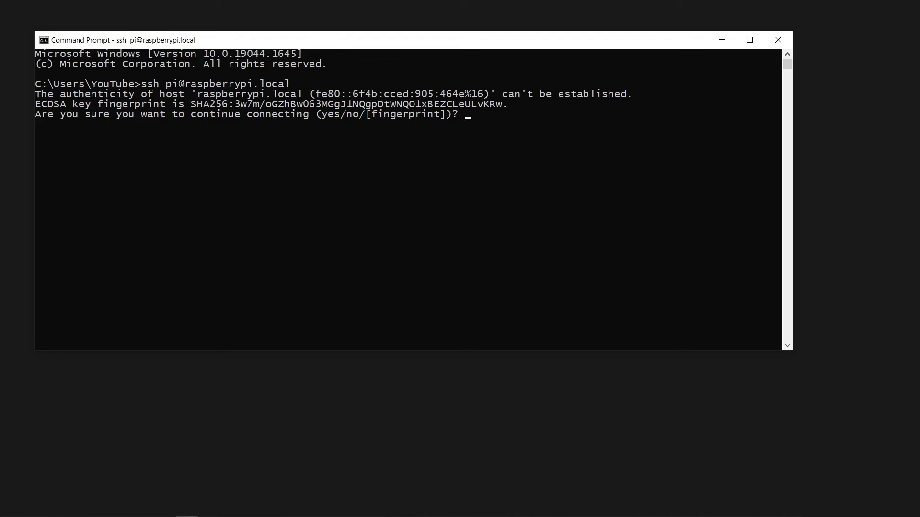
- Answer yes to trust the fingerprint, log in, exit, then rerun the ssh command to reconnect
text(yes)
key(Return)
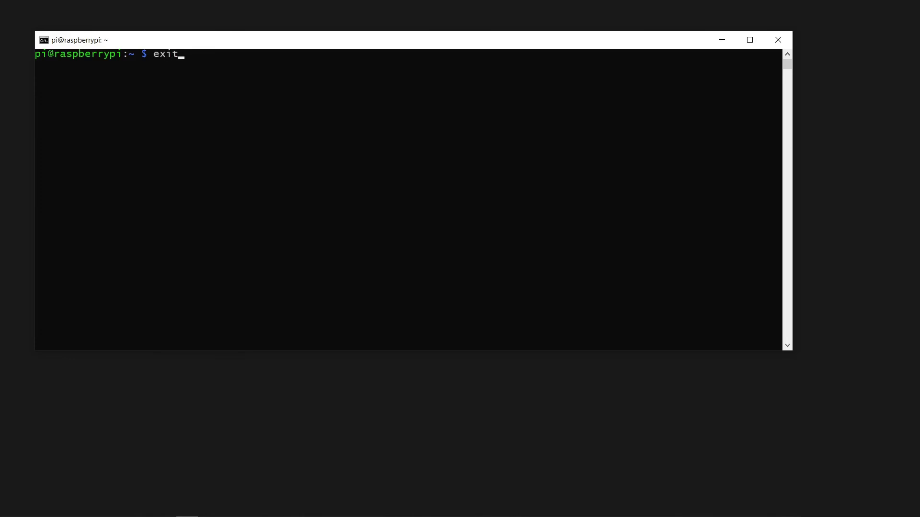
key(Return)
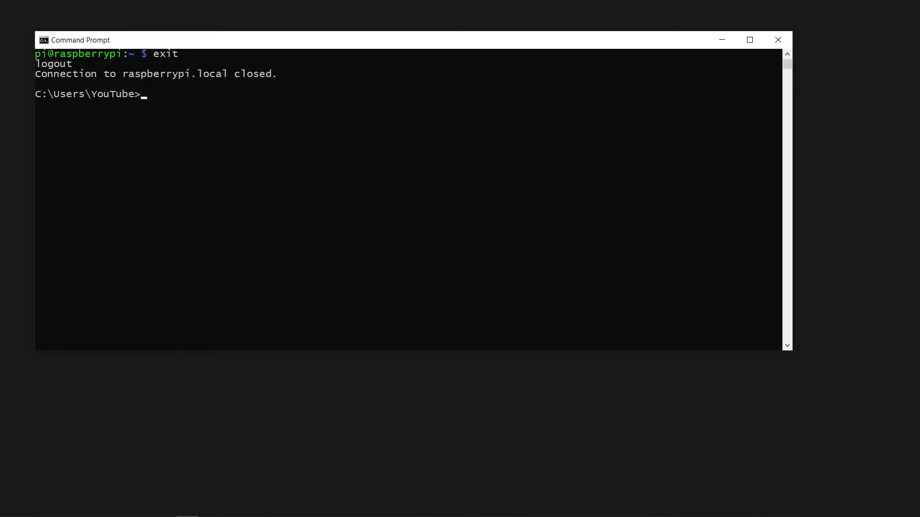
key(Up)
key(Return)
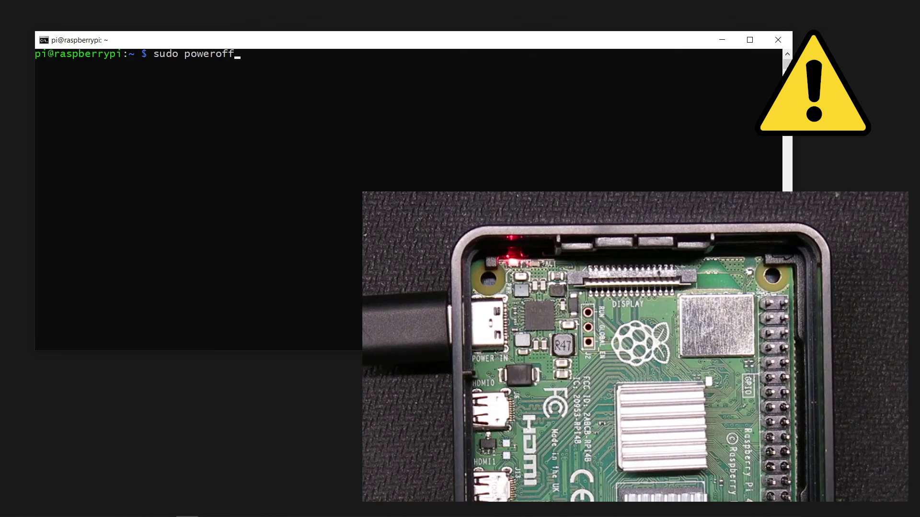
- Run sudo poweroff on the Pi to shut it down remotely
key(Return)
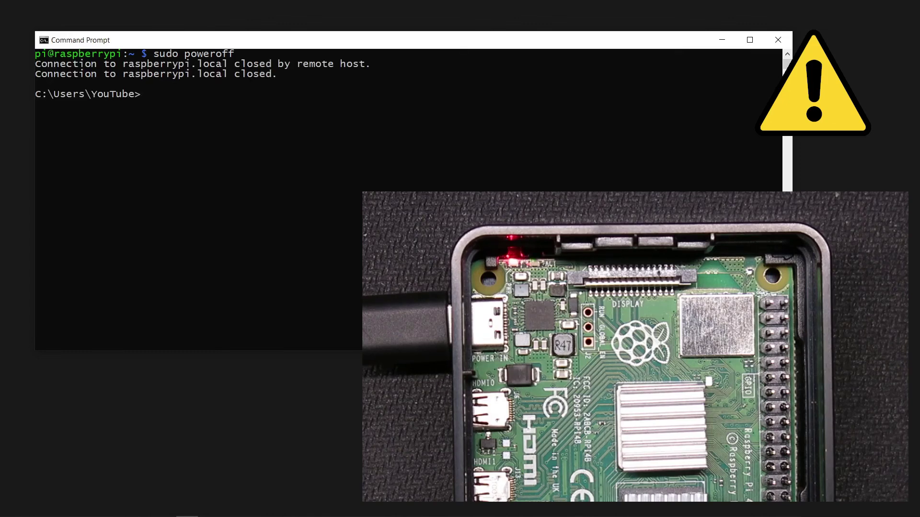